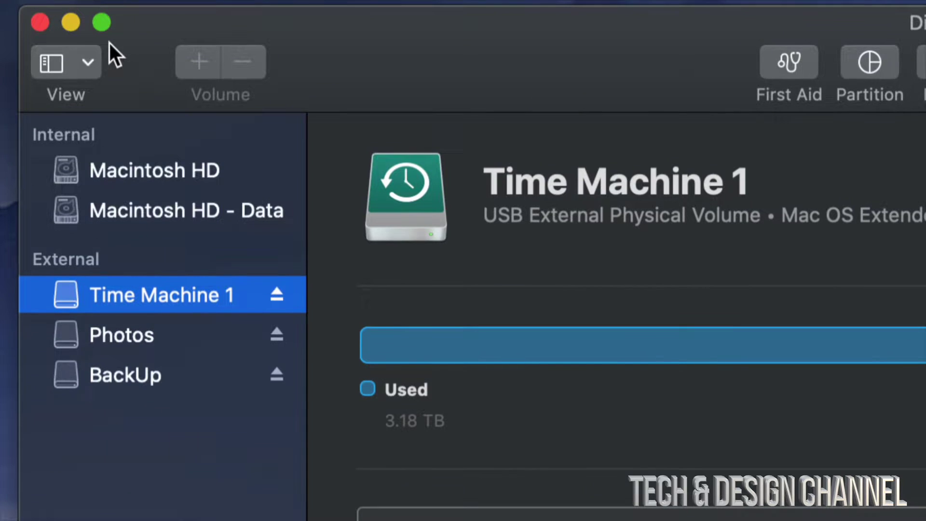
Show all devices in the sidebar and select the WD Elements 25A3 Media disk.
{"action": "left_click", "coordinate": [88, 57]}
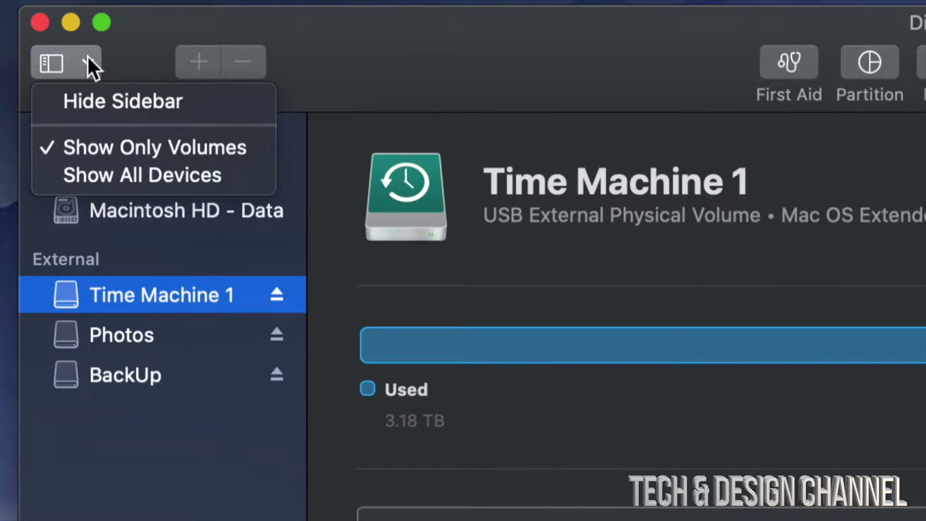
{"action": "left_click", "coordinate": [94, 183]}
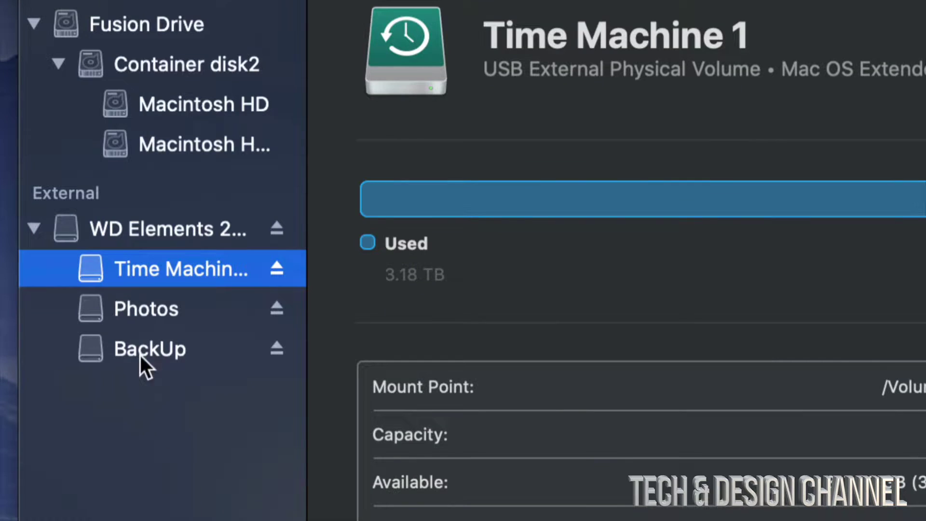
{"action": "left_click", "coordinate": [106, 229]}
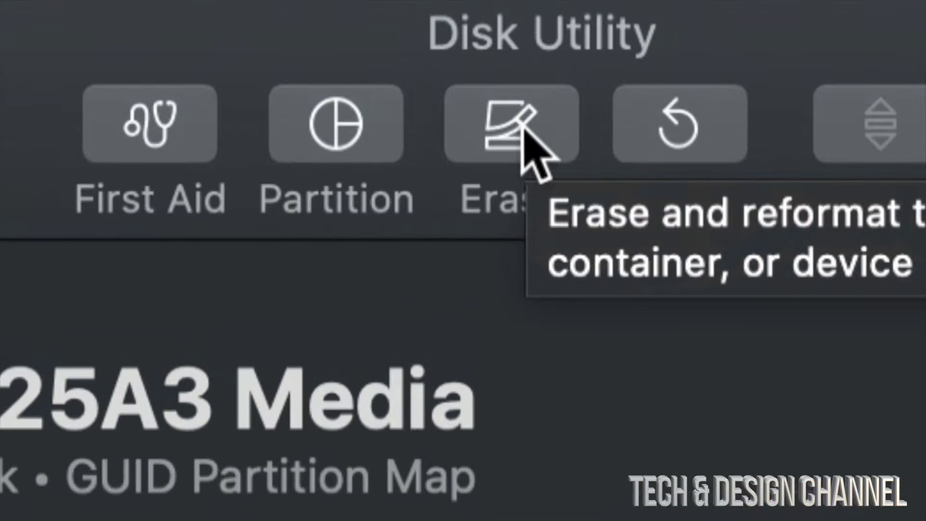
Prepare an erase of WD Elements 25A3 Media as ExFAT with the GUID Partition Map scheme.
{"action": "left_click", "coordinate": [507, 121]}
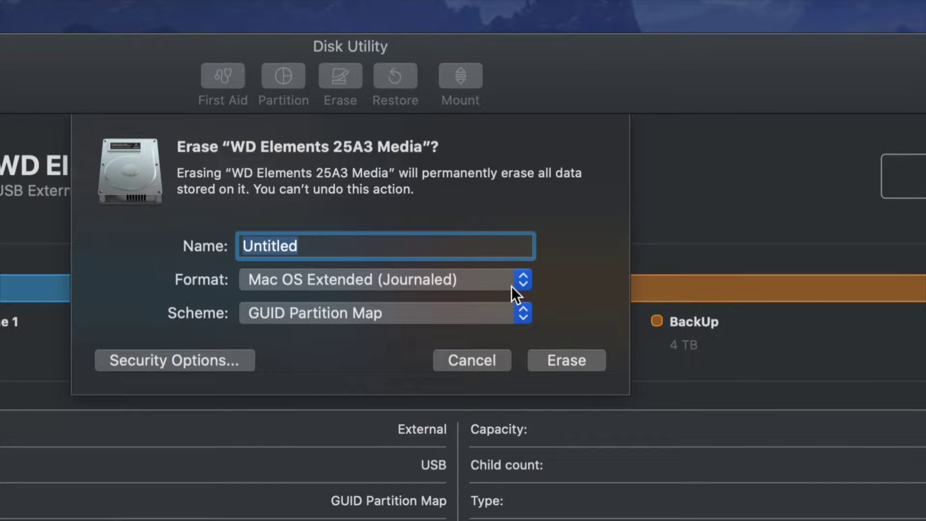
{"action": "left_click", "coordinate": [519, 282]}
{"action": "left_click", "coordinate": [467, 279]}
{"action": "left_click", "coordinate": [517, 279]}
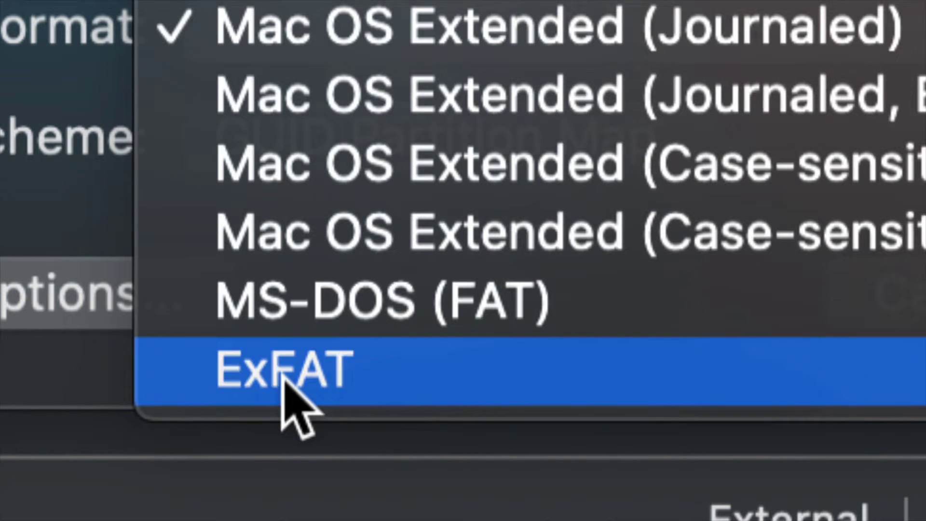
{"action": "left_click", "coordinate": [280, 377]}
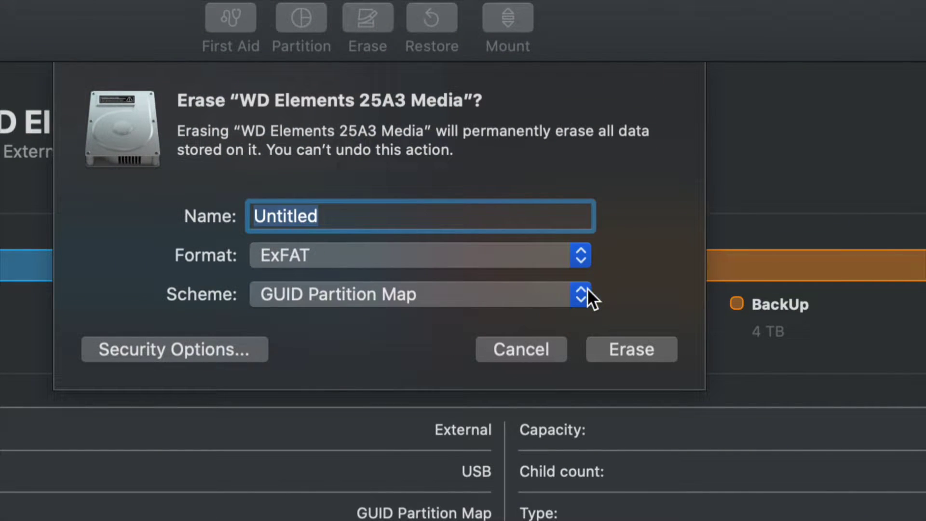
{"action": "left_click", "coordinate": [581, 291]}
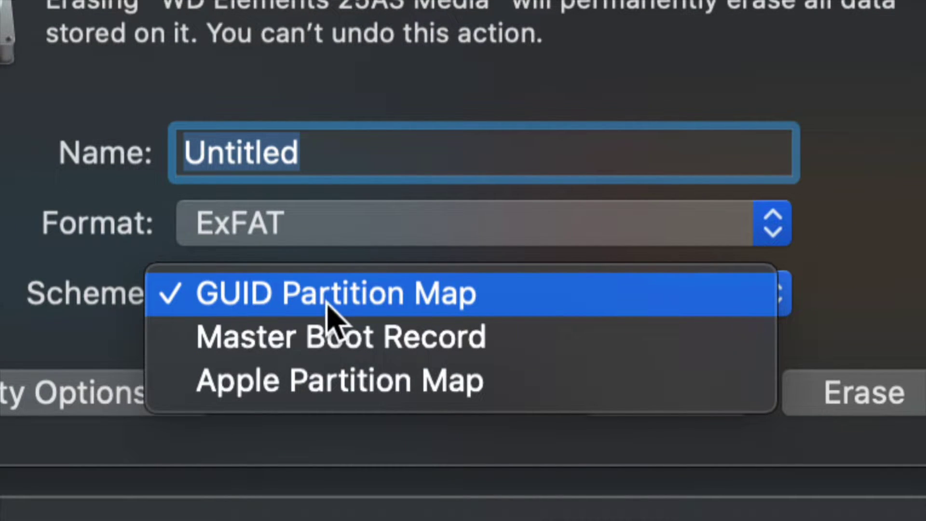
{"action": "left_click", "coordinate": [350, 308]}
{"action": "left_click", "coordinate": [363, 309]}
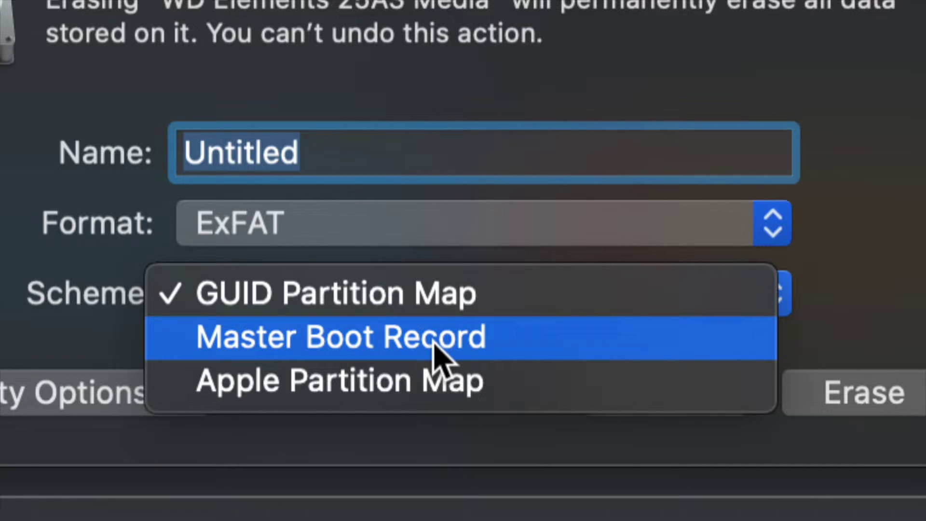
{"action": "left_click", "coordinate": [425, 304]}
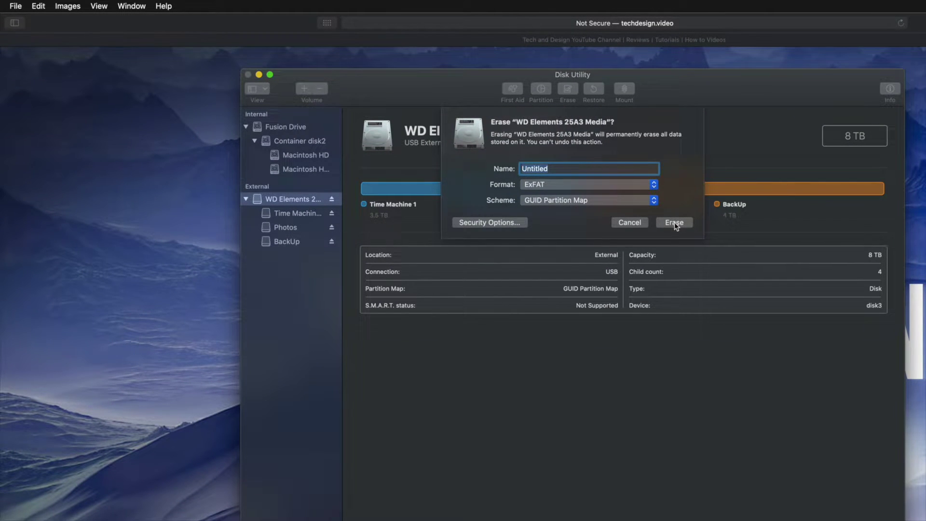
Erase the drive into one 8 TB ExFAT volume named Untitled, then reselect the WD disk.
{"action": "left_click", "coordinate": [674, 222]}
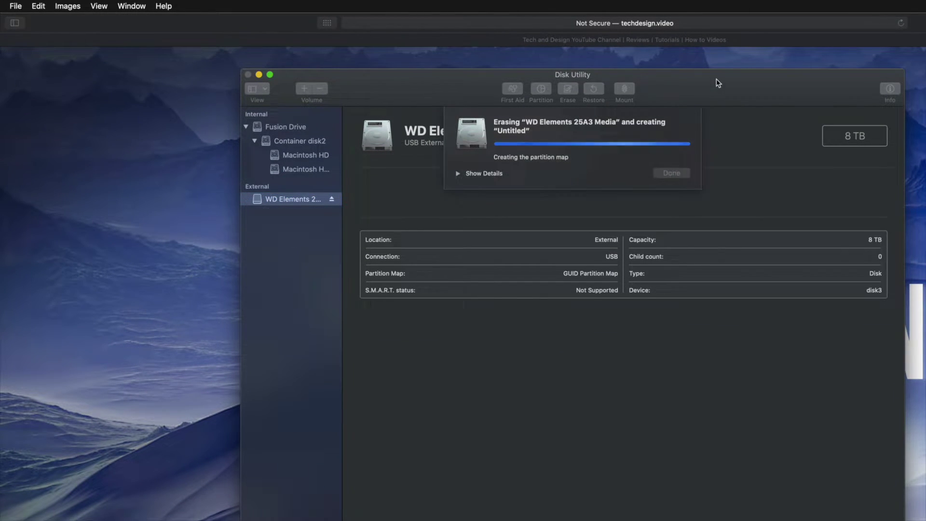
{"action": "left_click_drag", "start_coordinate": [715, 82], "coordinate": [567, 83]}
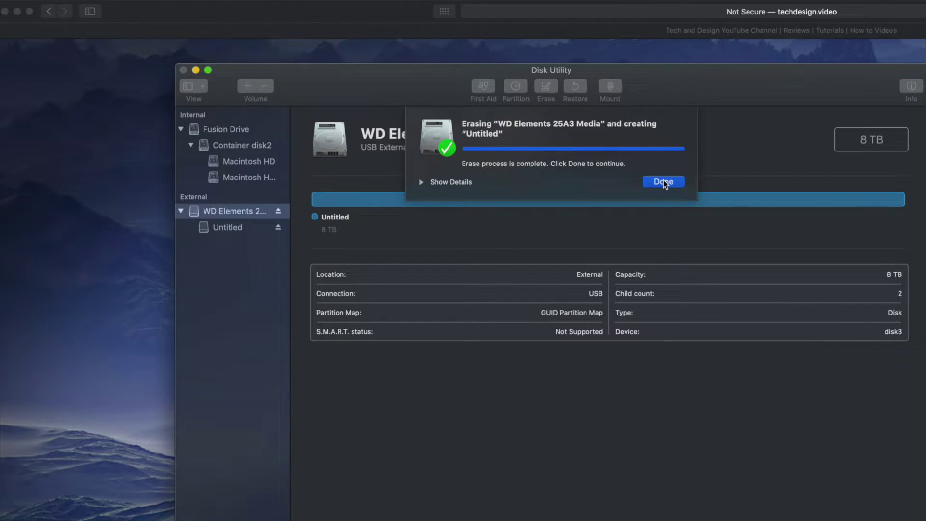
{"action": "left_click", "coordinate": [664, 180]}
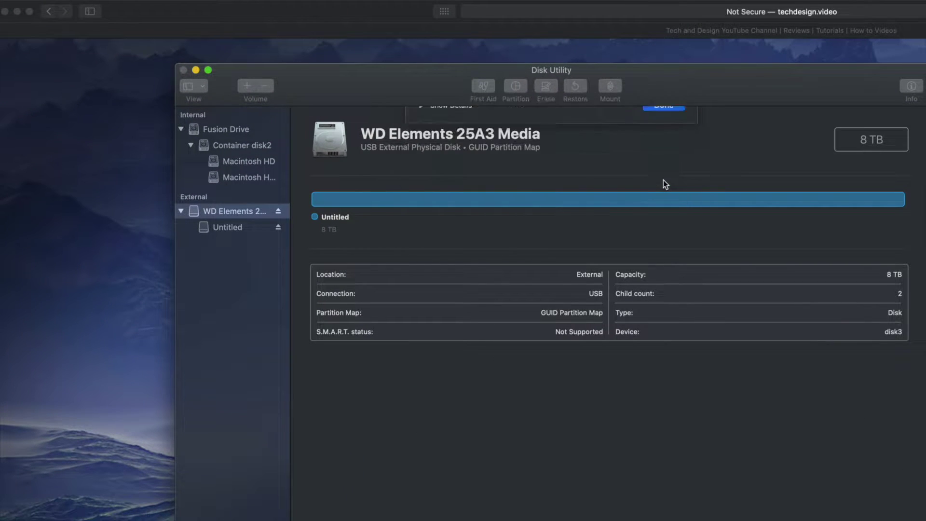
{"action": "left_click", "coordinate": [234, 228]}
{"action": "left_click", "coordinate": [225, 215]}
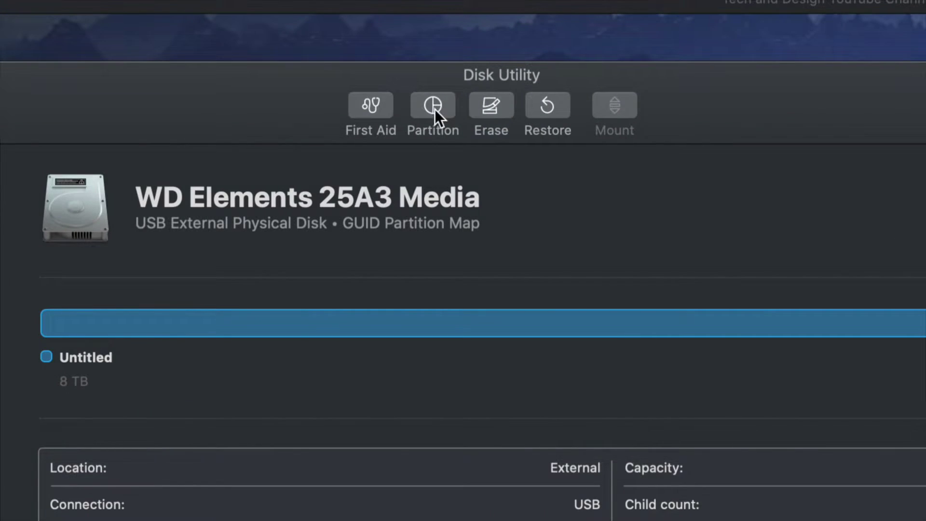
Open the partition layout and set the first partition's size to 2 TB.
{"action": "left_click", "coordinate": [433, 108]}
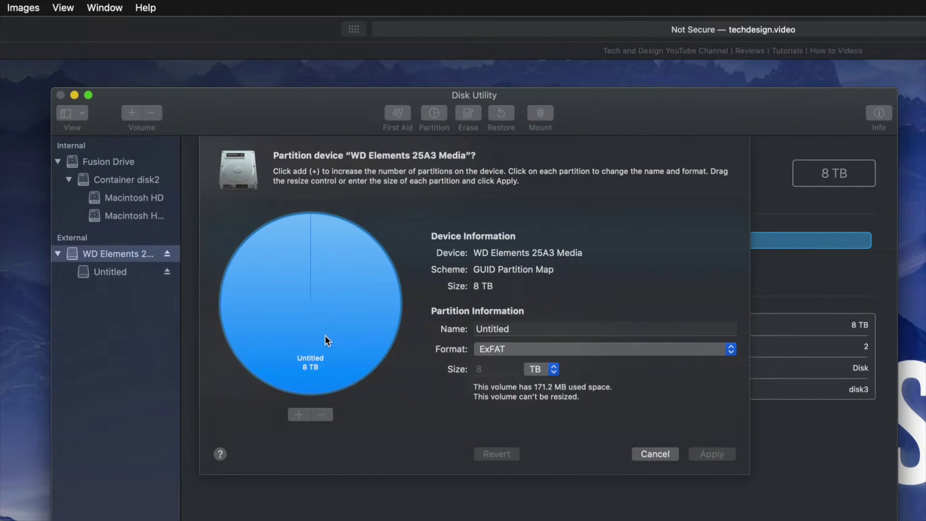
{"action": "left_click", "coordinate": [522, 328]}
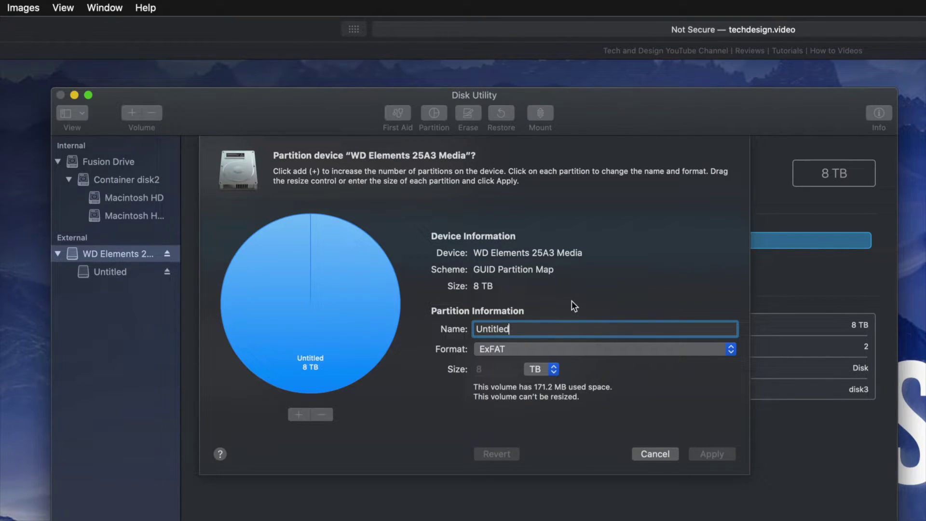
{"action": "left_click", "coordinate": [551, 369]}
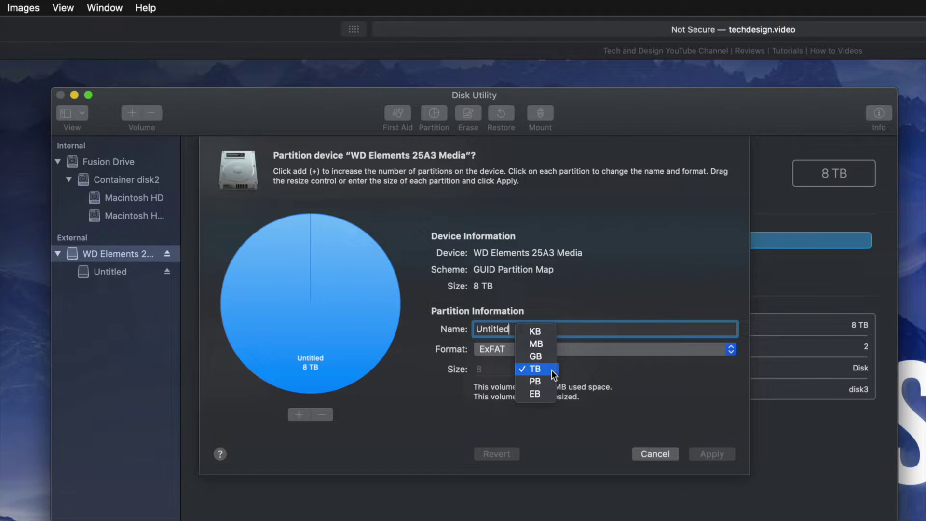
{"action": "left_click", "coordinate": [551, 369]}
{"action": "key", "text": "Tab"}
{"action": "type", "text": "2"}
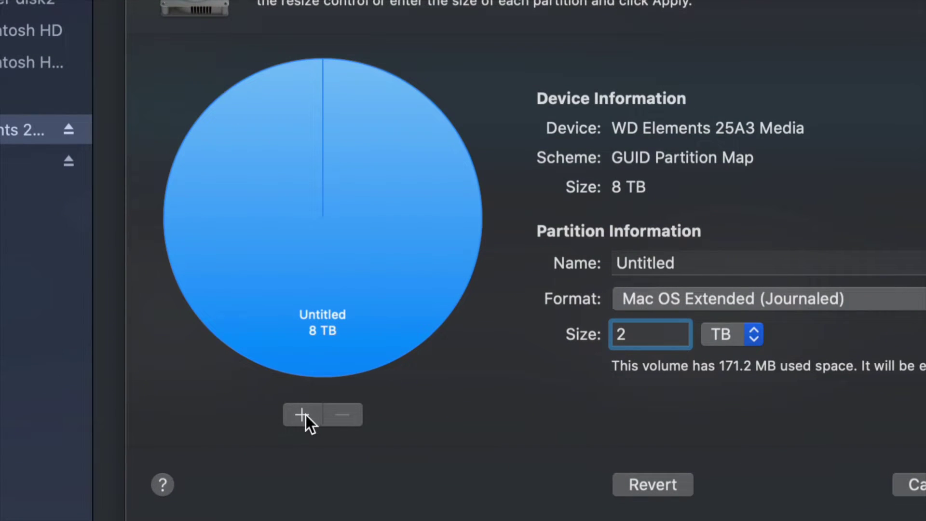
Add two more partitions, resize them to 1.94, 4.61 and 1.44 TB, and apply.
{"action": "left_click", "coordinate": [300, 415]}
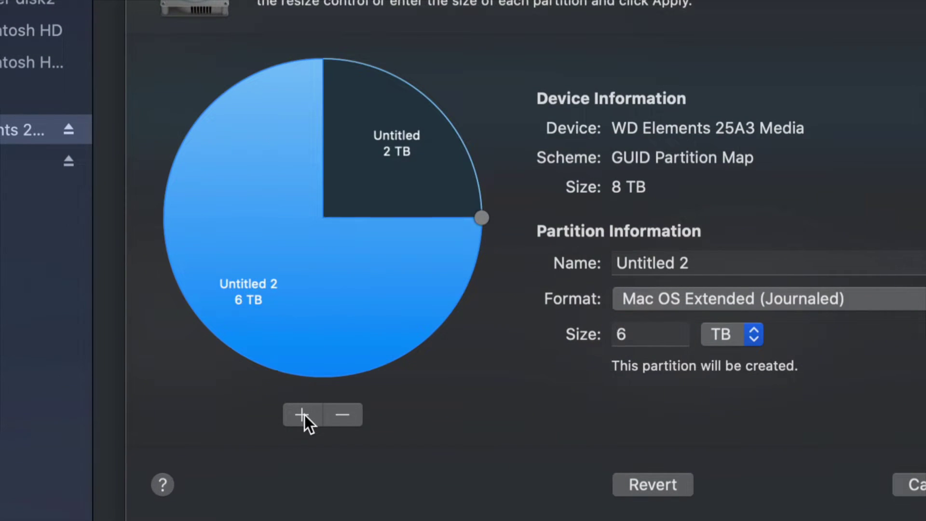
{"action": "left_click_drag", "start_coordinate": [481, 218], "coordinate": [537, 210]}
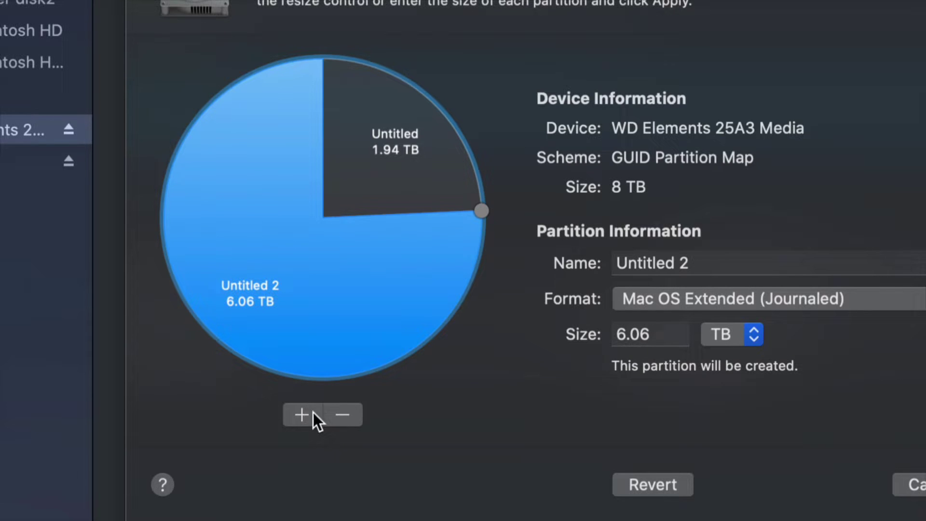
{"action": "left_click", "coordinate": [300, 414]}
{"action": "left_click_drag", "start_coordinate": [216, 313], "coordinate": [176, 147]}
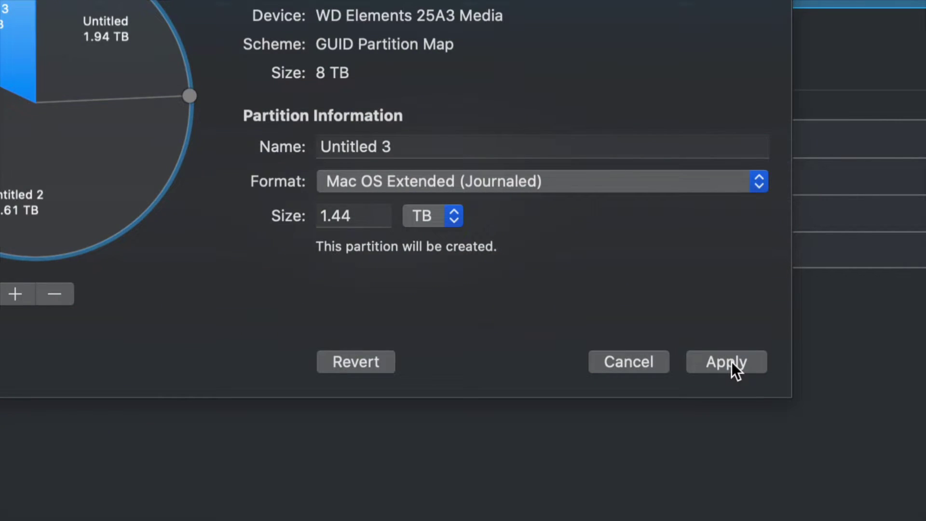
{"action": "left_click", "coordinate": [747, 357]}
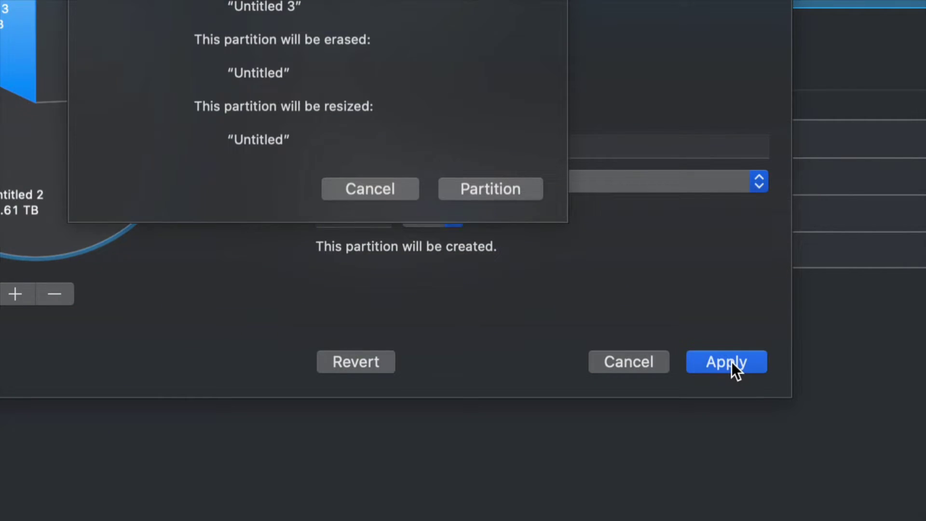
Confirm the three-partition layout and close the finished partitioning sheet.
{"action": "left_click", "coordinate": [485, 190]}
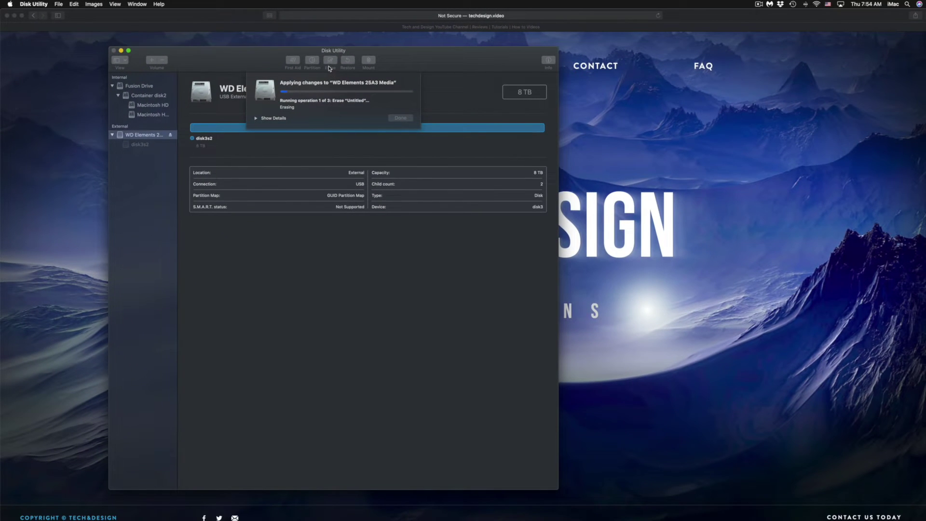
{"action": "left_click_drag", "start_coordinate": [376, 54], "coordinate": [564, 71]}
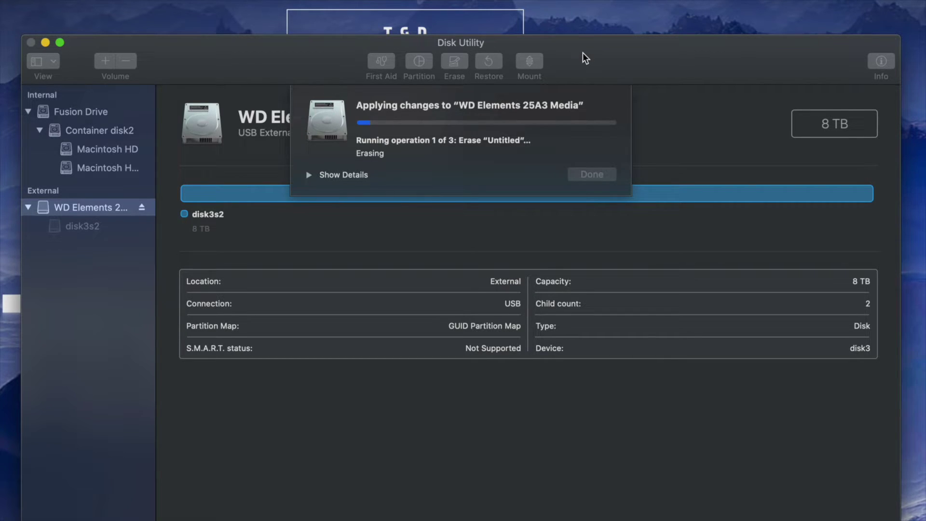
{"action": "left_click", "coordinate": [573, 173]}
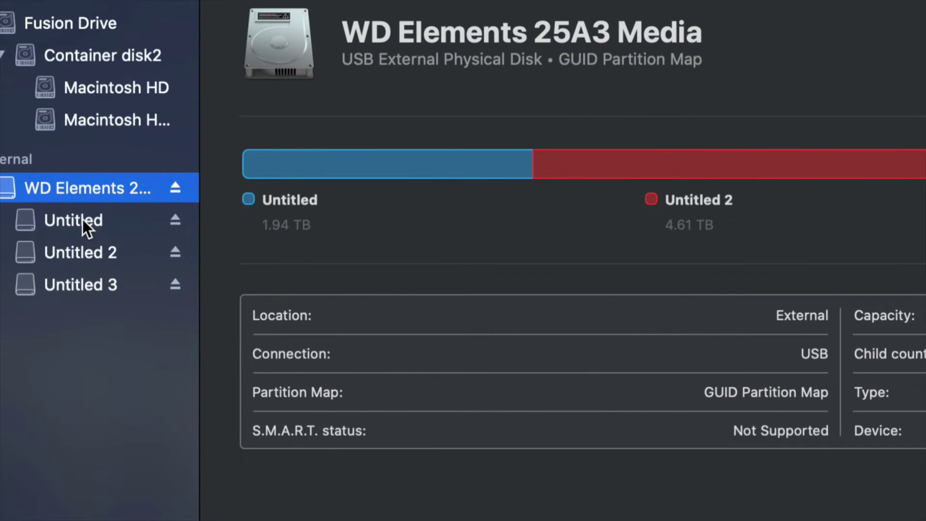
Check Untitled (1.94 TB), Untitled 2 (4.61 TB) and Untitled 3 (1.44 TB), ending on the whole drive.
{"action": "left_click", "coordinate": [82, 220]}
{"action": "left_click", "coordinate": [94, 251]}
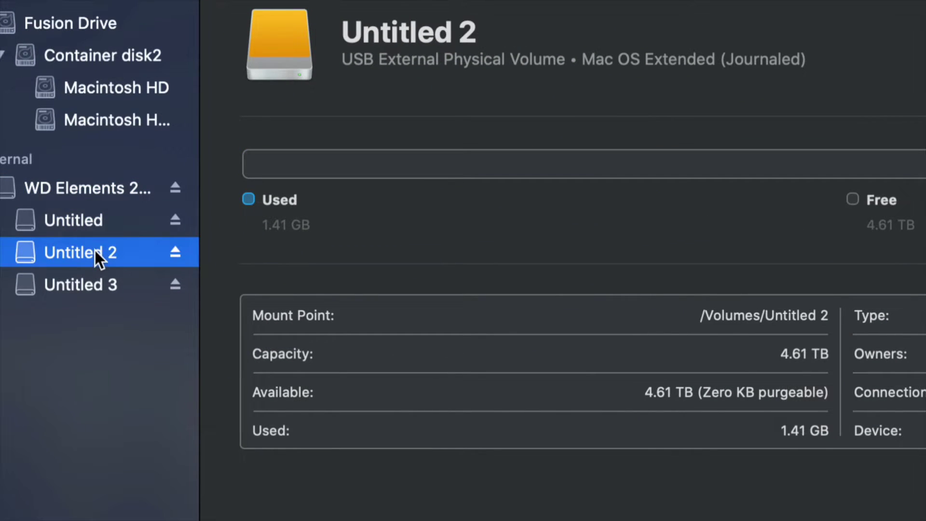
{"action": "left_click", "coordinate": [99, 285]}
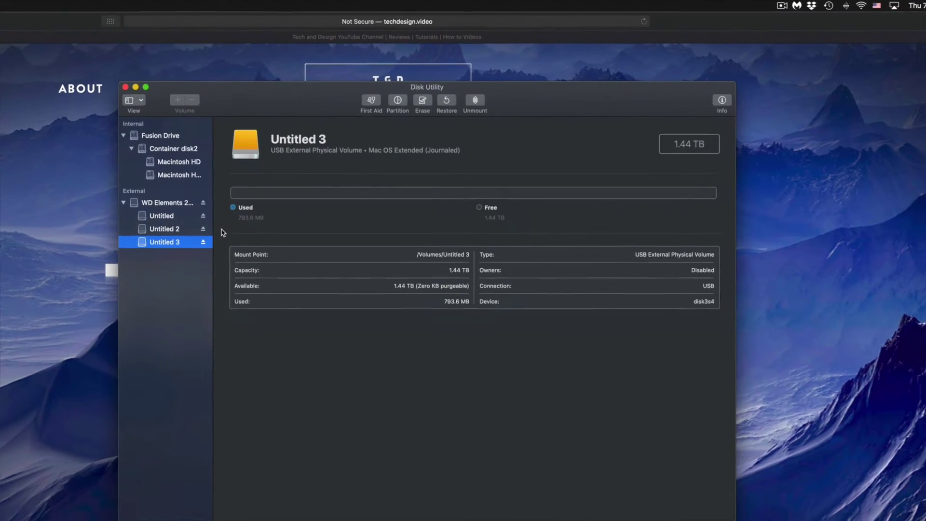
{"action": "left_click", "coordinate": [176, 223]}
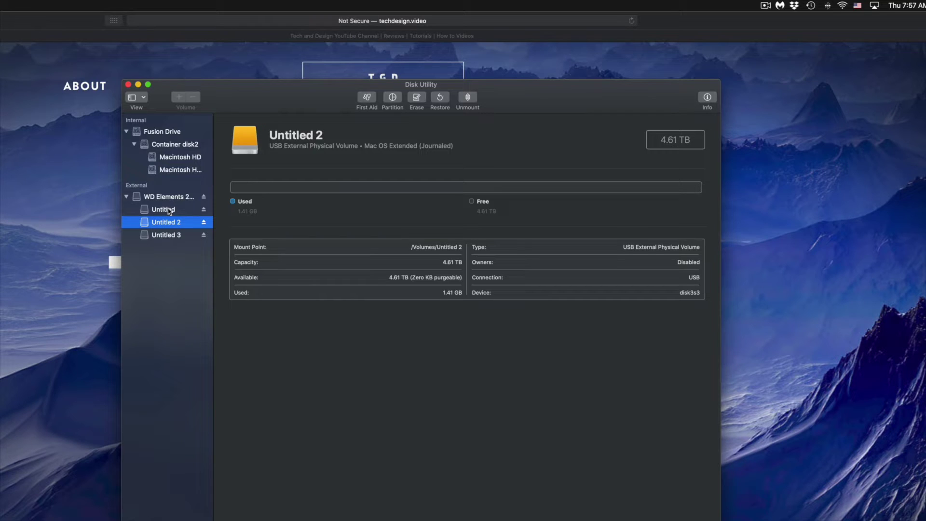
{"action": "left_click", "coordinate": [170, 211]}
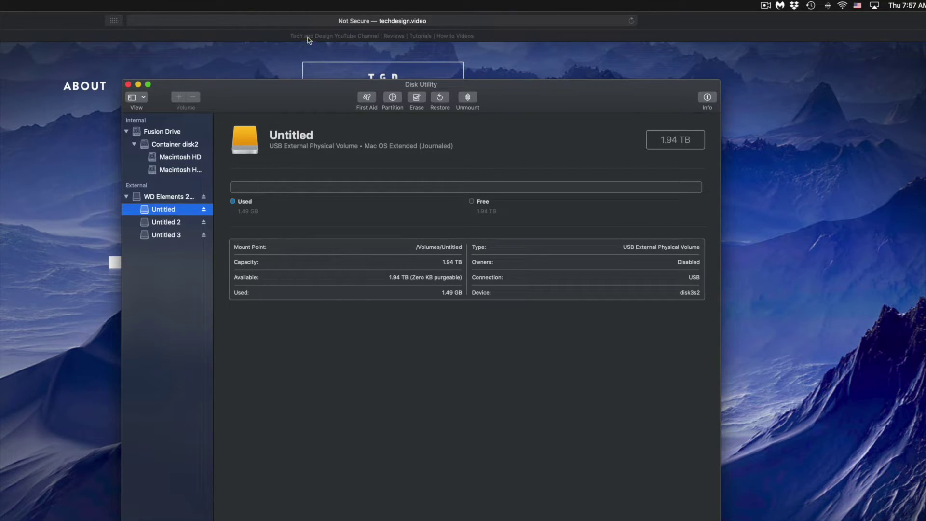
{"action": "left_click", "coordinate": [170, 195]}
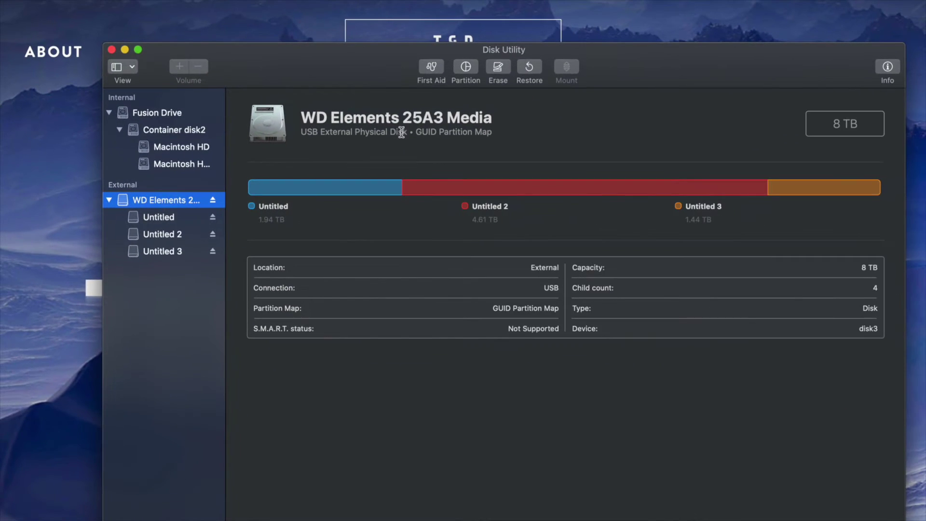
Erase the WD drive as Mac OS Extended (Journaled), GUID Partition Map, named 'YouTube Backup'.
{"action": "left_click", "coordinate": [499, 68]}
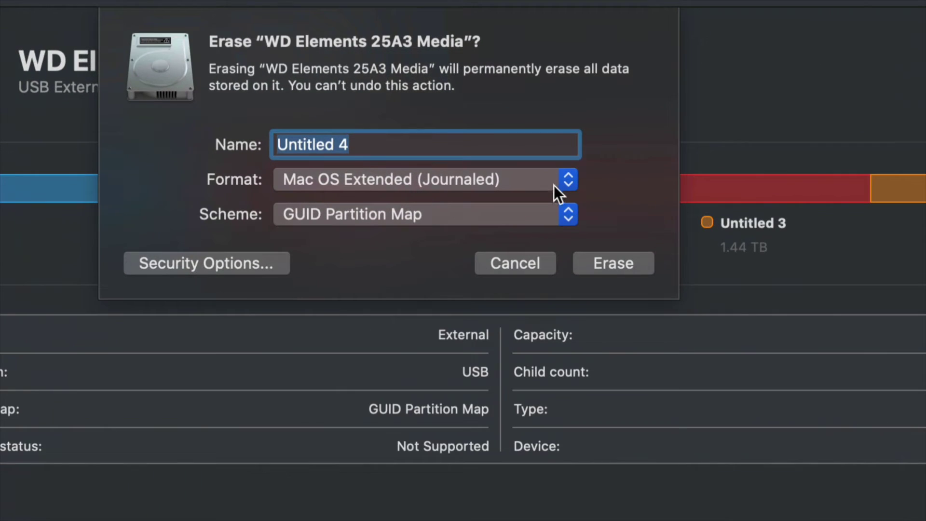
{"action": "left_click", "coordinate": [584, 182]}
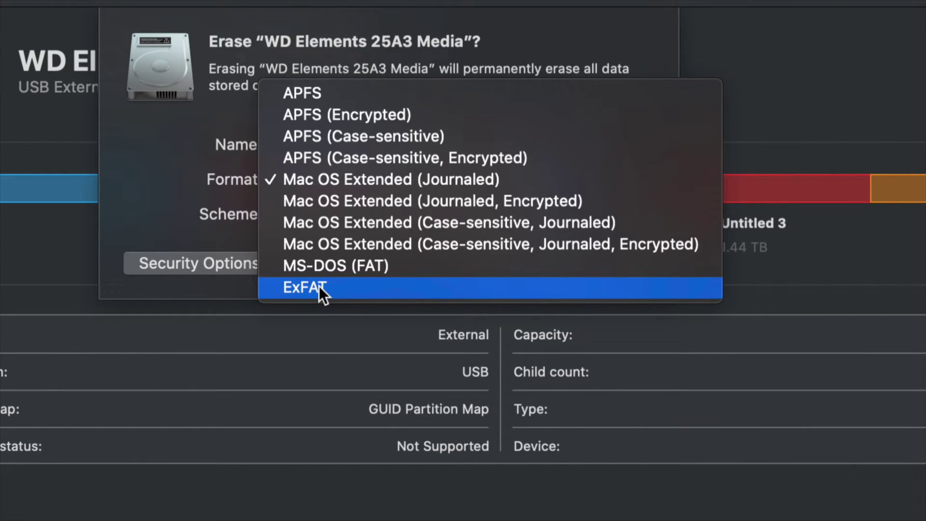
{"action": "left_click", "coordinate": [176, 214]}
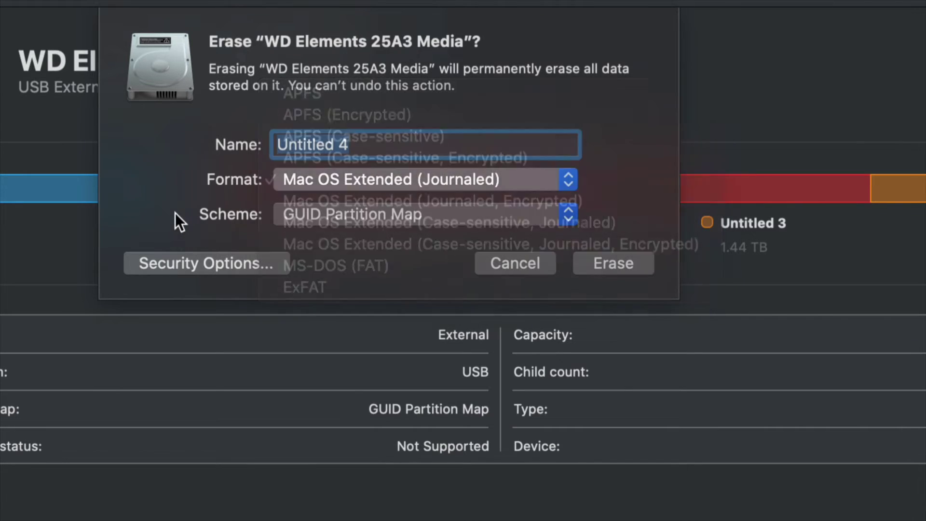
{"action": "left_click", "coordinate": [537, 183]}
{"action": "left_click", "coordinate": [478, 180]}
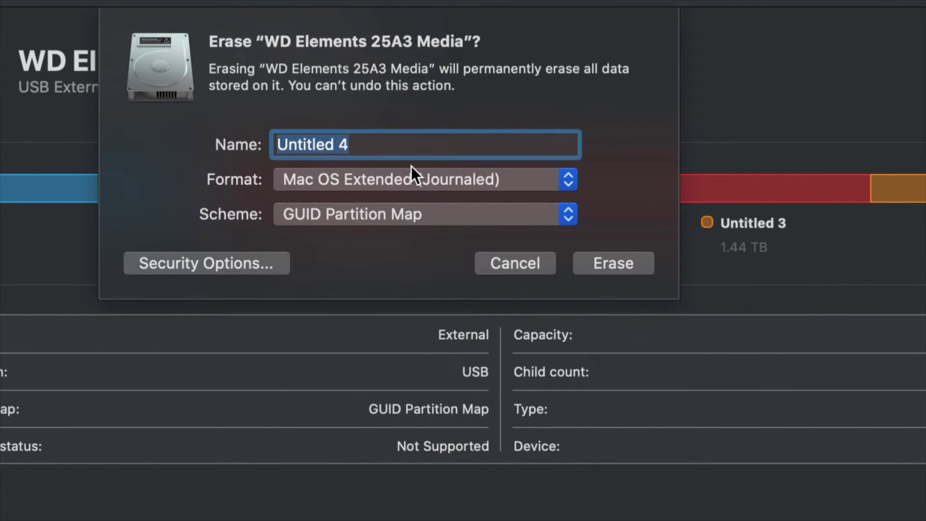
{"action": "left_click", "coordinate": [415, 214]}
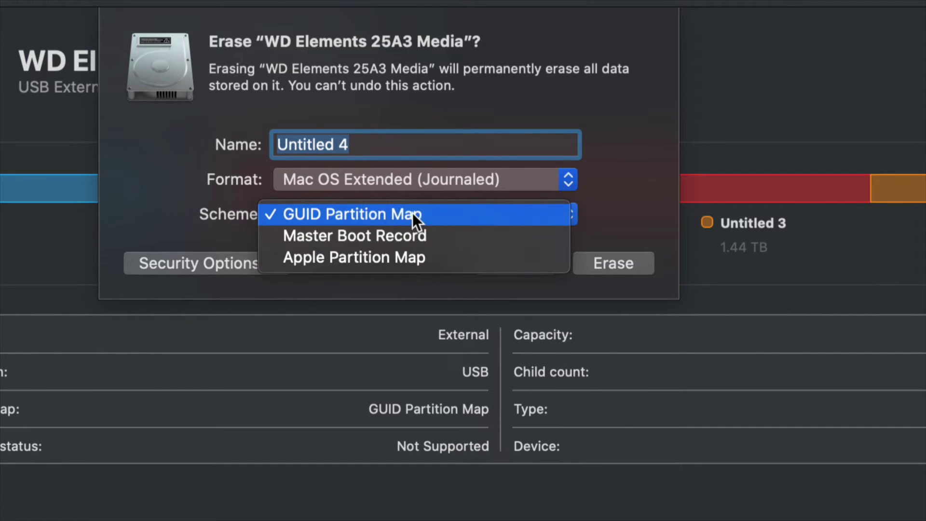
{"action": "left_click", "coordinate": [343, 213]}
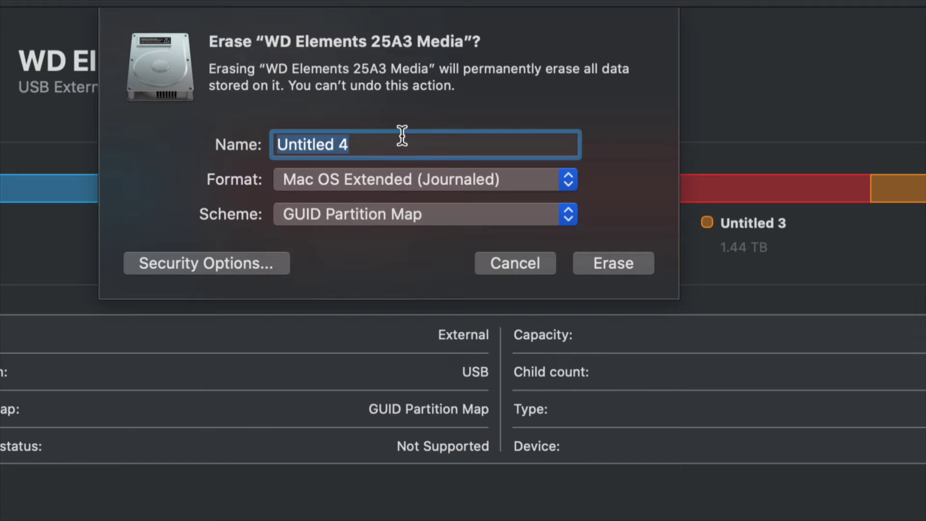
{"action": "type", "text": "YouTube Backup"}
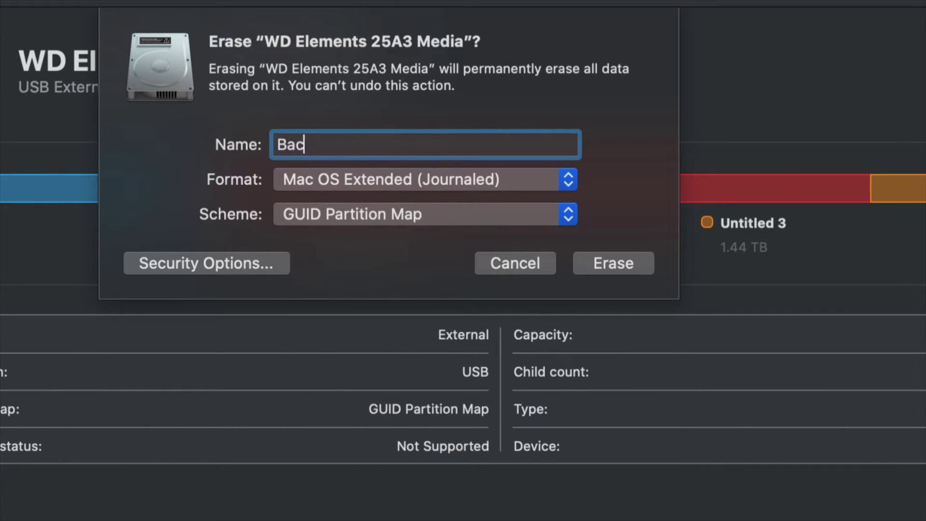
{"action": "left_click", "coordinate": [626, 260]}
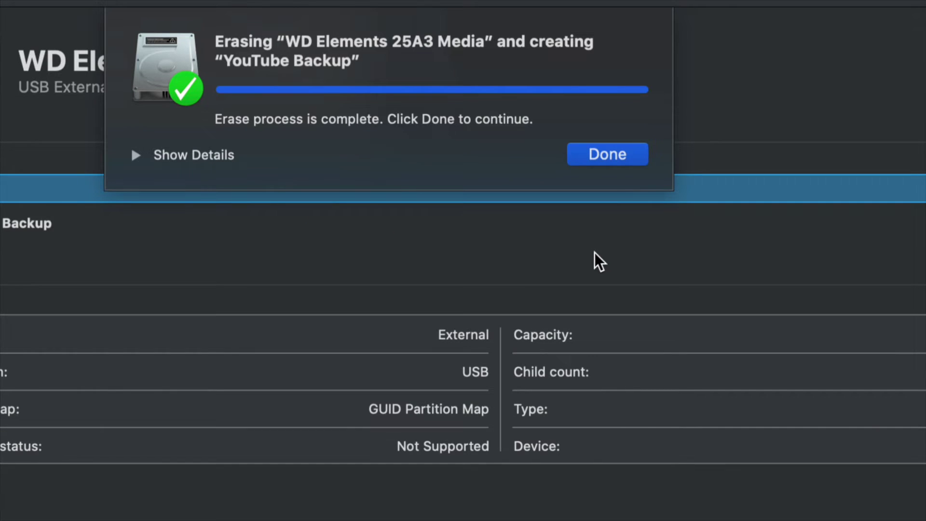
Close the erase notice and view the YouTube Backup volume: 8 TB, mounted at /Volumes/YouTube Backup.
{"action": "left_click", "coordinate": [630, 157]}
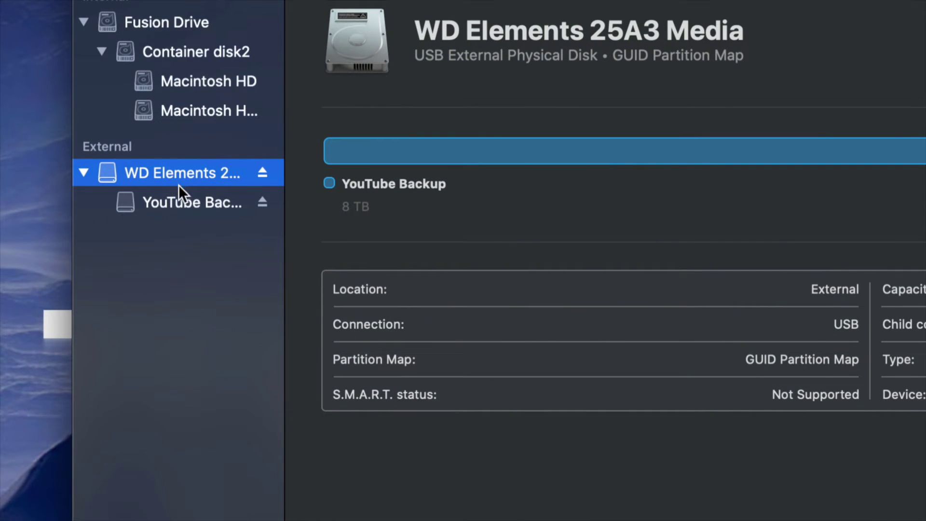
{"action": "left_click", "coordinate": [169, 194]}
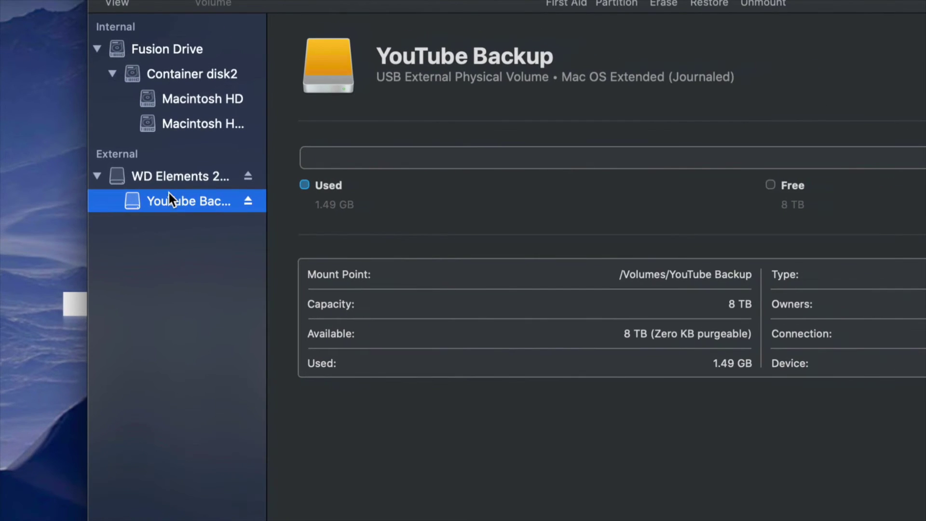
{"action": "left_click", "coordinate": [168, 192]}
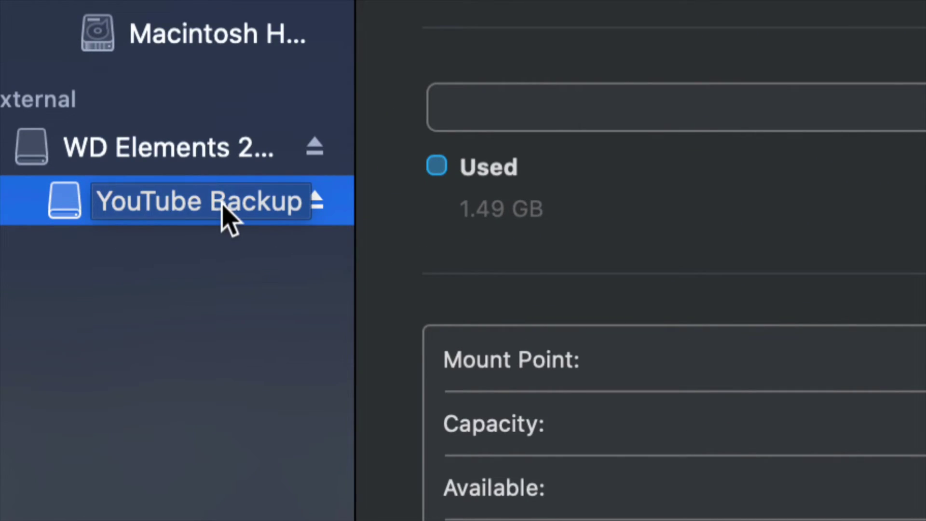
{"action": "key", "text": "Return"}
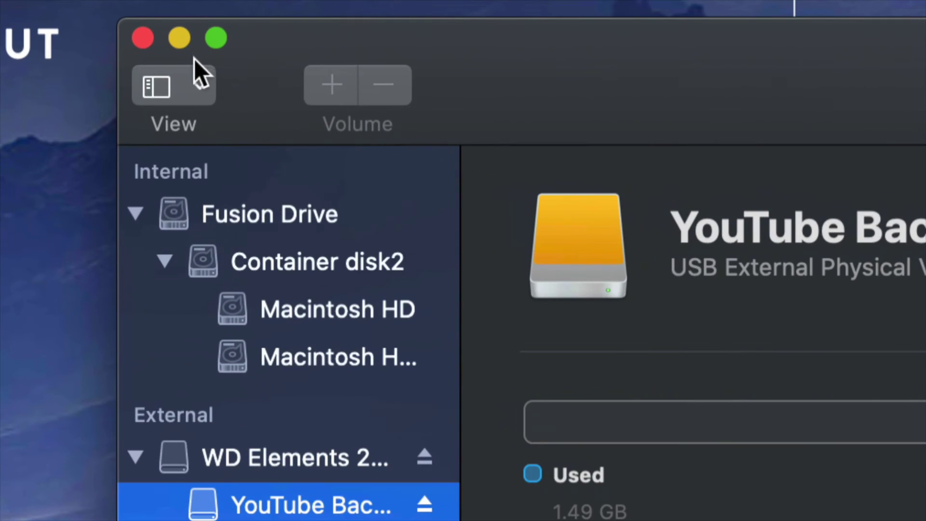
Switch the sidebar to Show Only Volumes so the drive appears as YouTube Backup.
{"action": "left_click", "coordinate": [197, 67]}
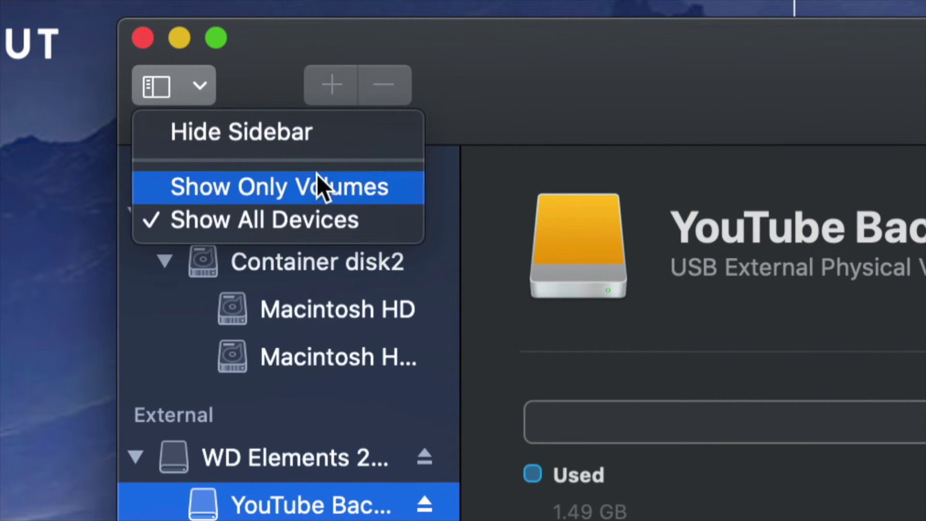
{"action": "left_click", "coordinate": [308, 190]}
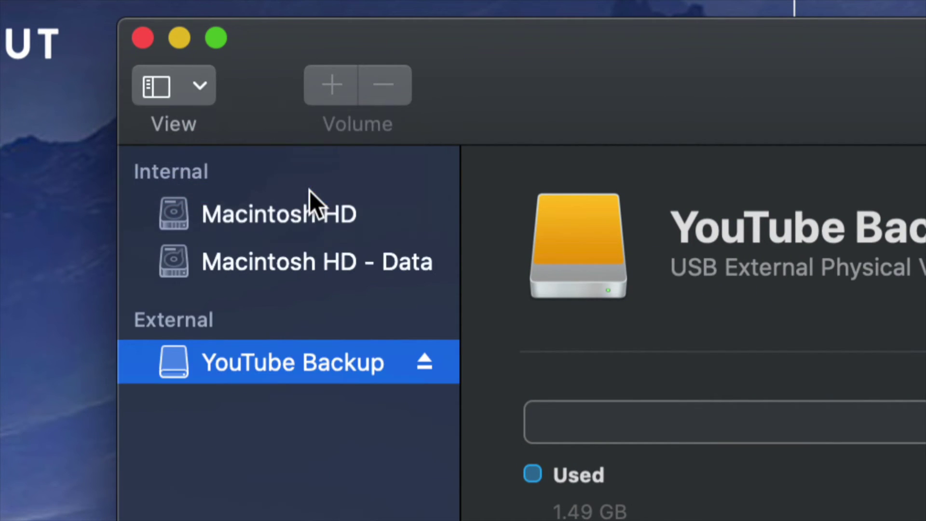
{"action": "left_click", "coordinate": [206, 96]}
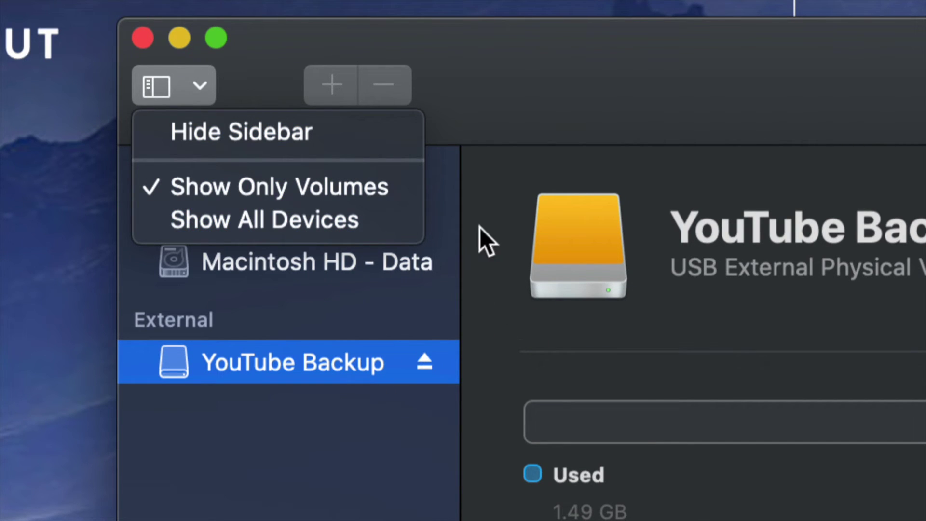
{"action": "left_click", "coordinate": [517, 99]}
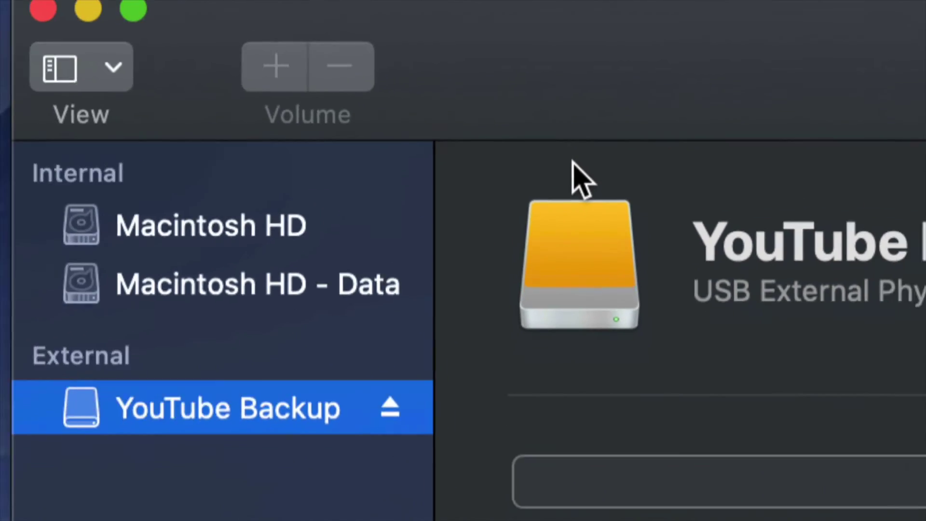